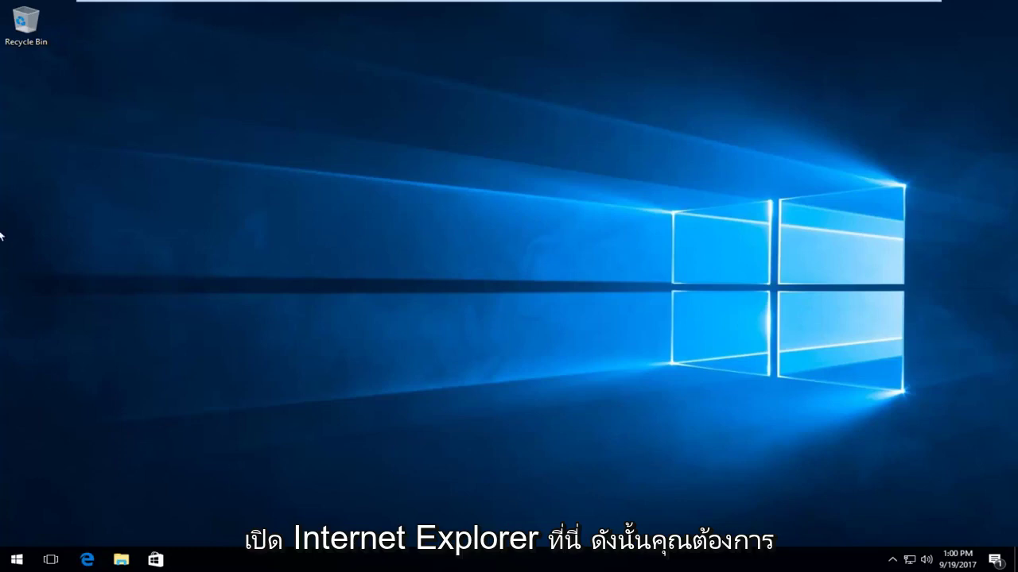
- Search the Start menu for 'internet ex', launch Internet Explorer and maximize its window
click(16, 560)
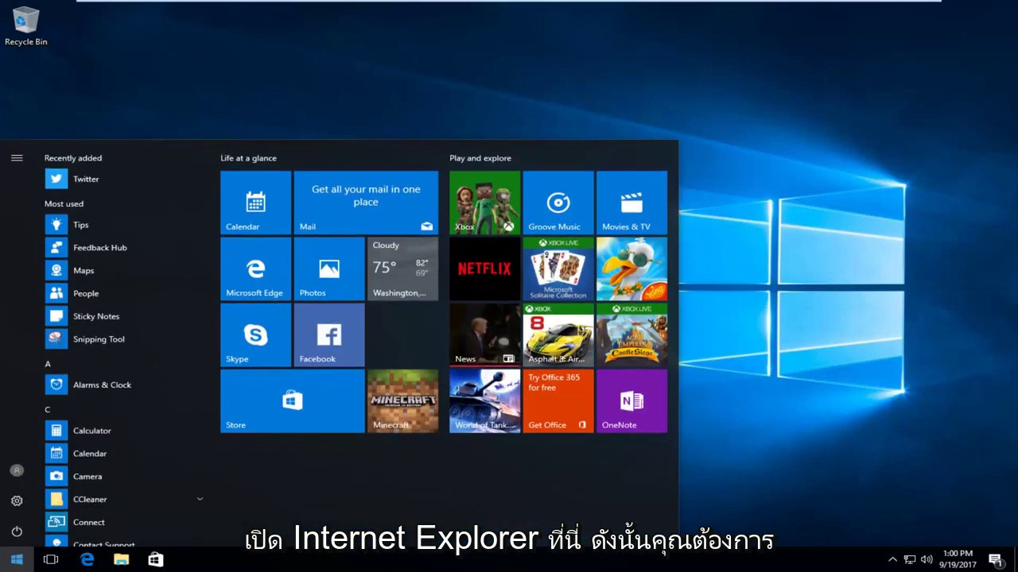
text(internet ex[)
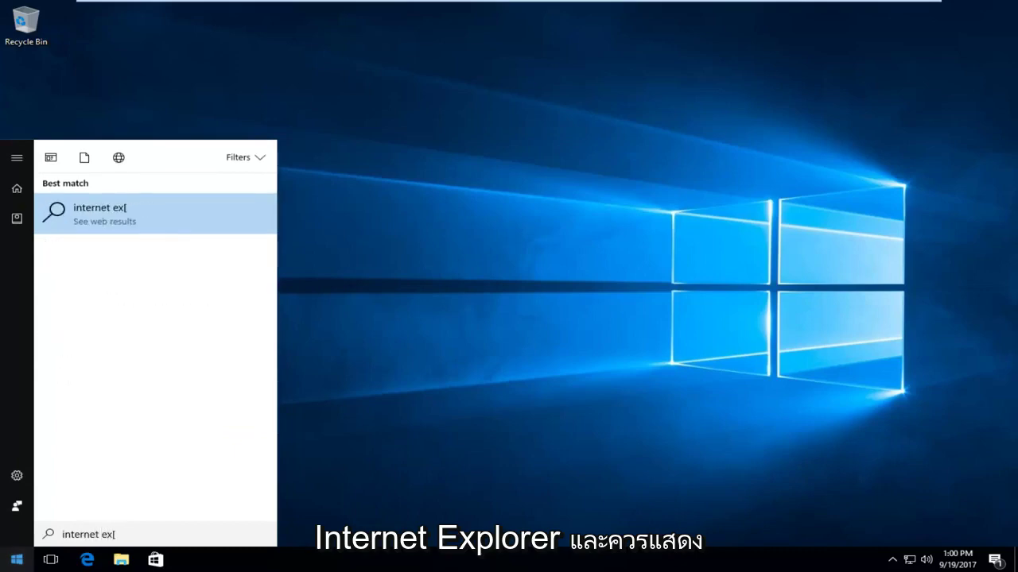
key(BackSpace)
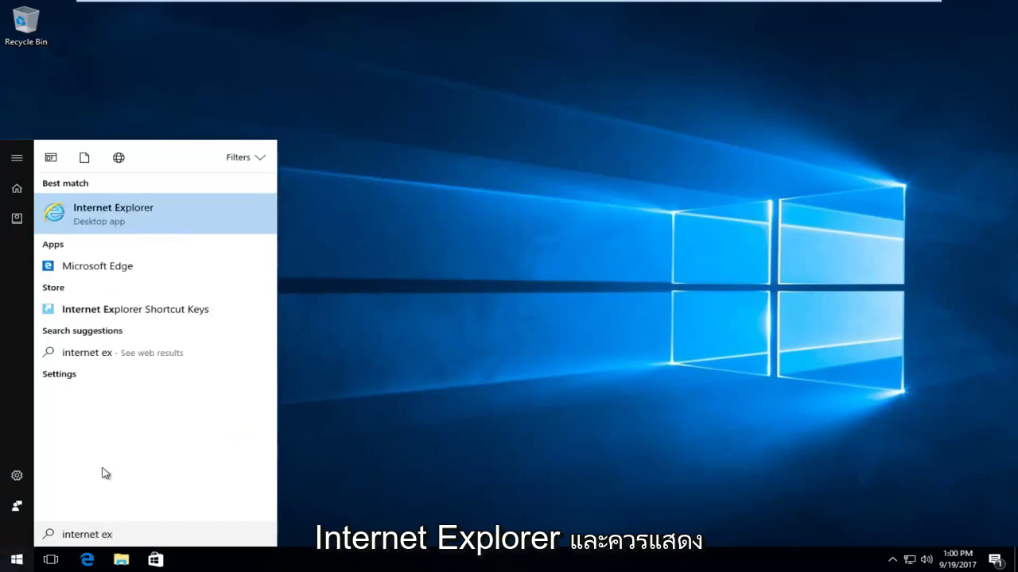
click(106, 218)
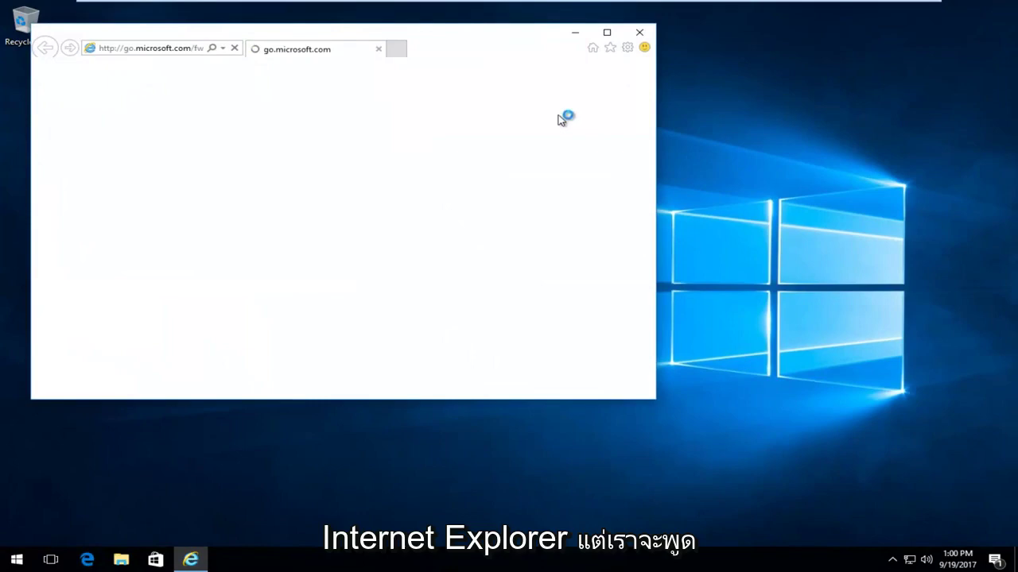
click(608, 31)
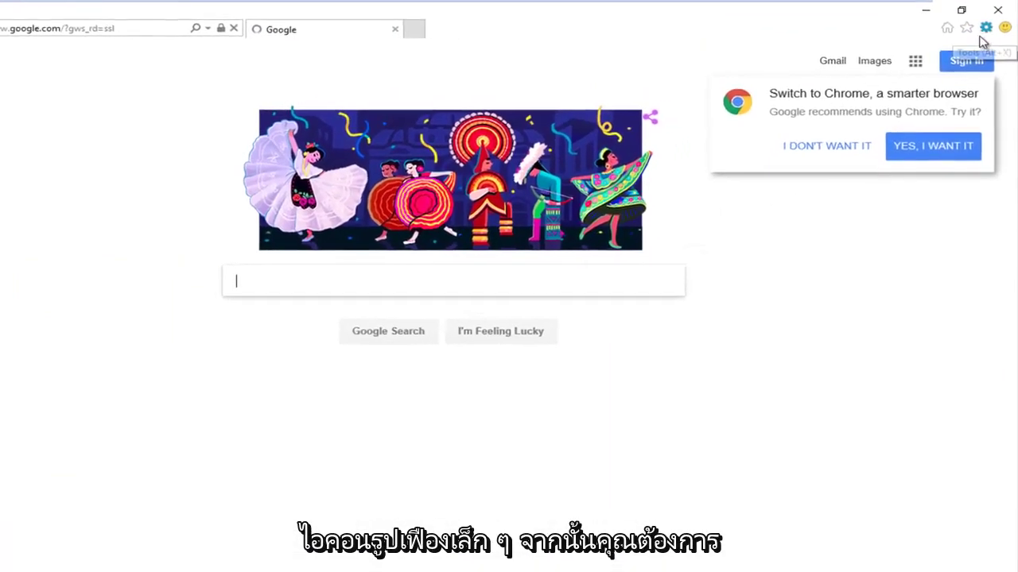
- Turn off SmartScreen Filter from Internet Explorer's Tools > Safety menu, then close the browser
click(981, 33)
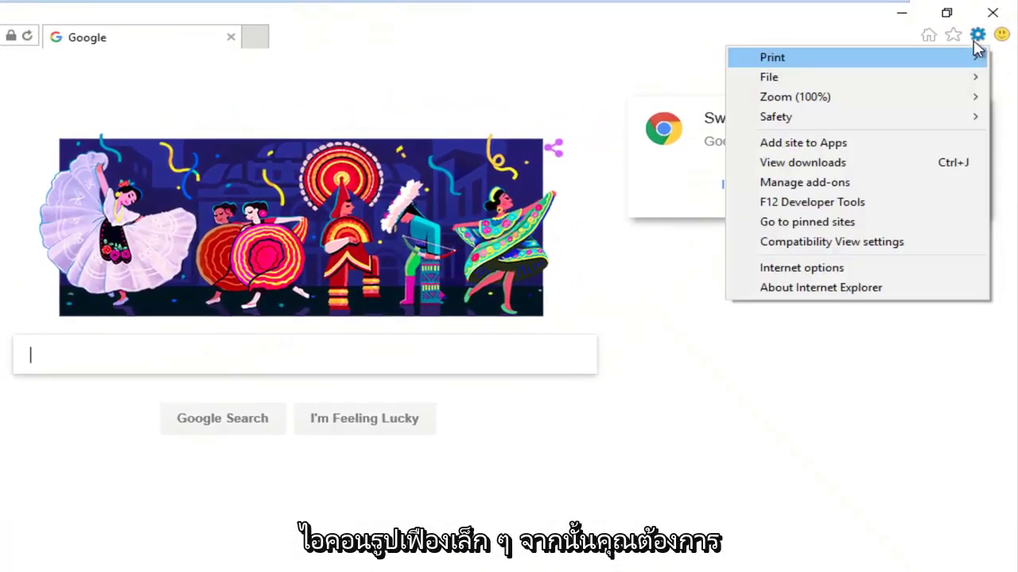
click(932, 118)
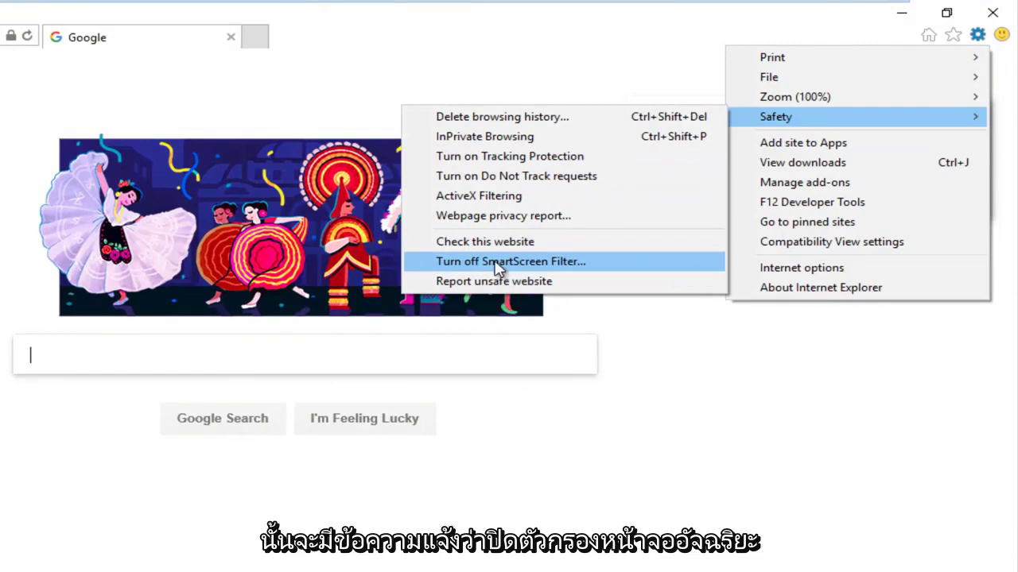
click(465, 265)
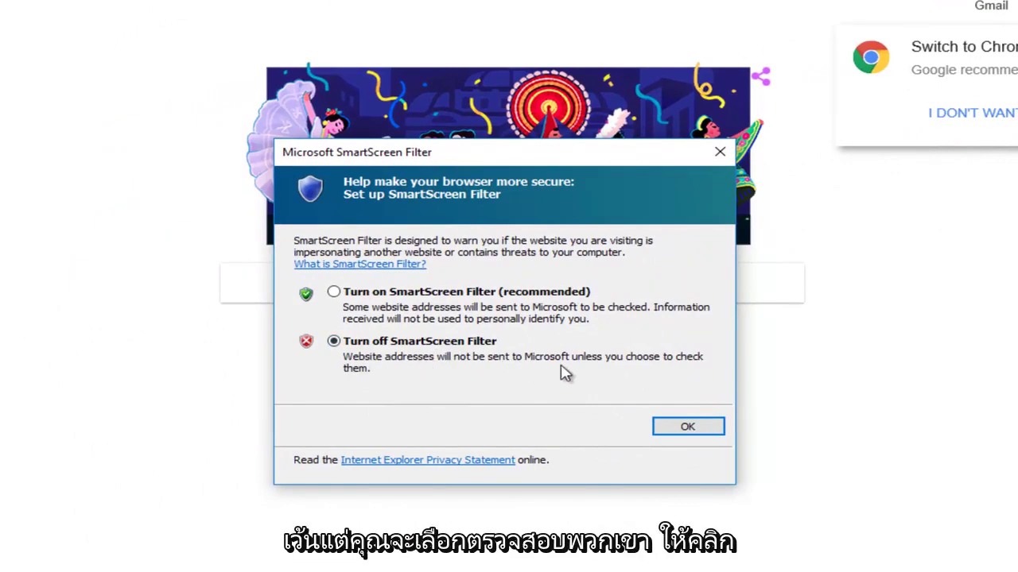
click(688, 427)
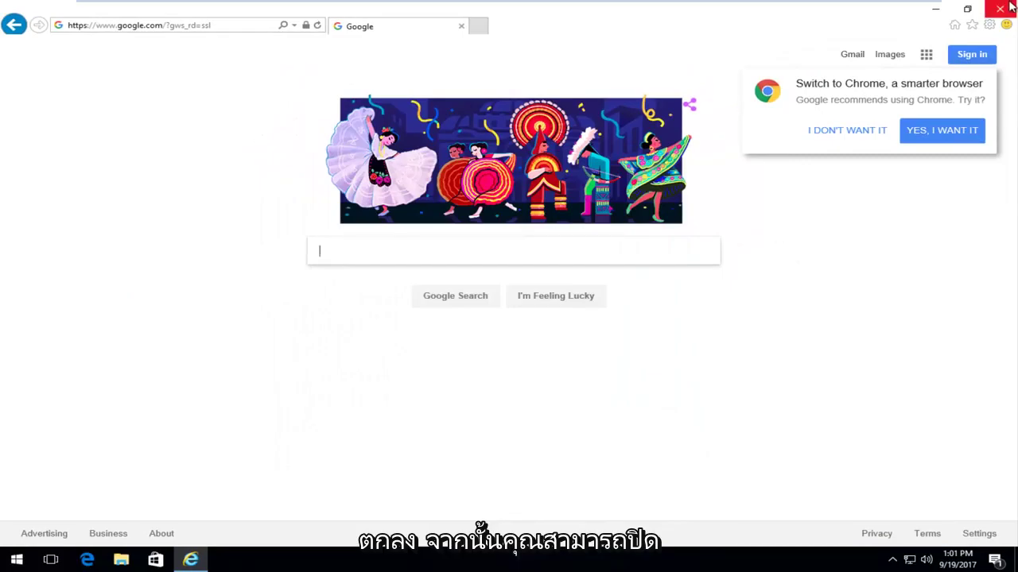
click(1003, 9)
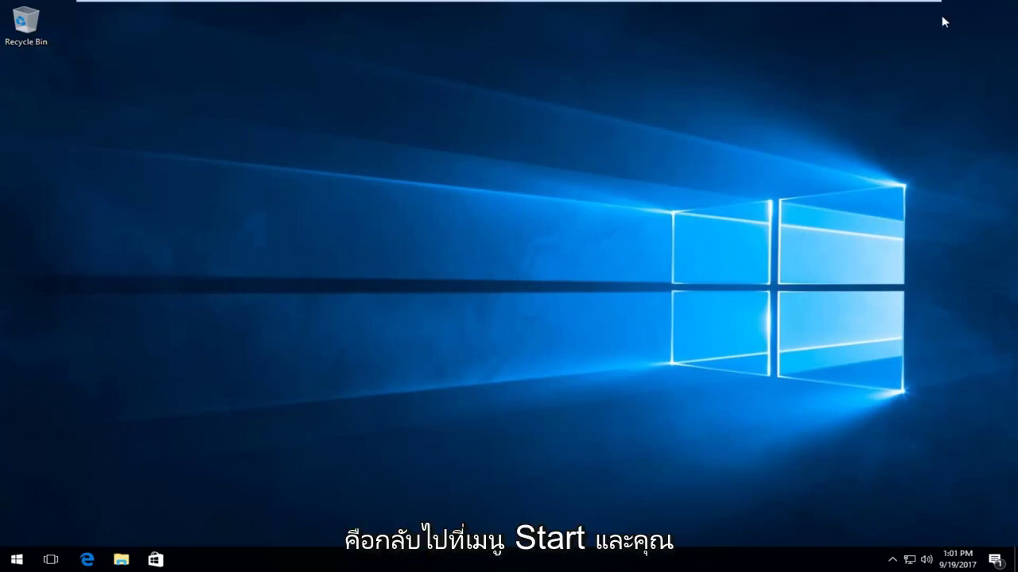
- Switch off the Privacy > General SmartScreen toggle for Store app web content, then close Settings
click(14, 558)
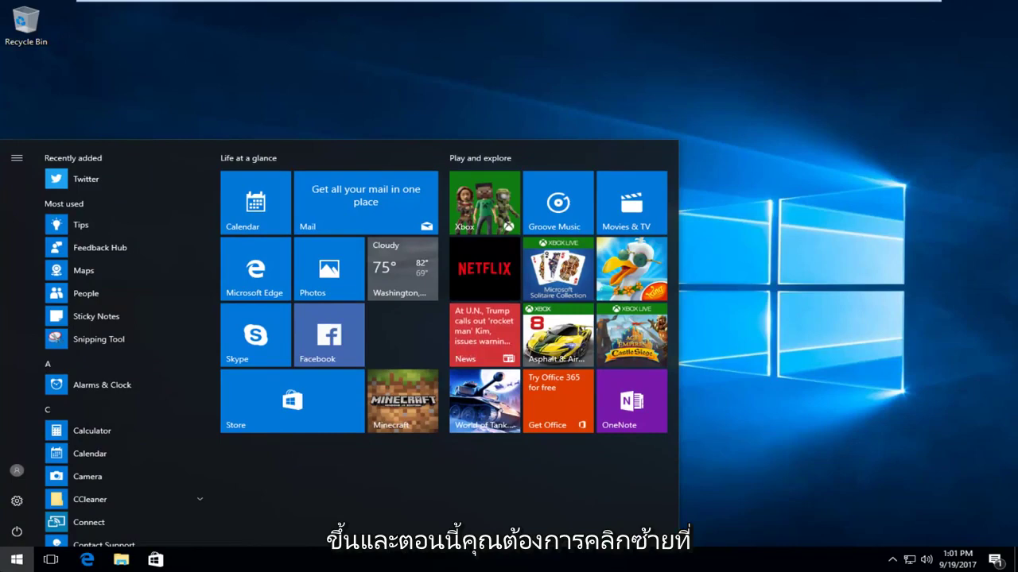
click(18, 501)
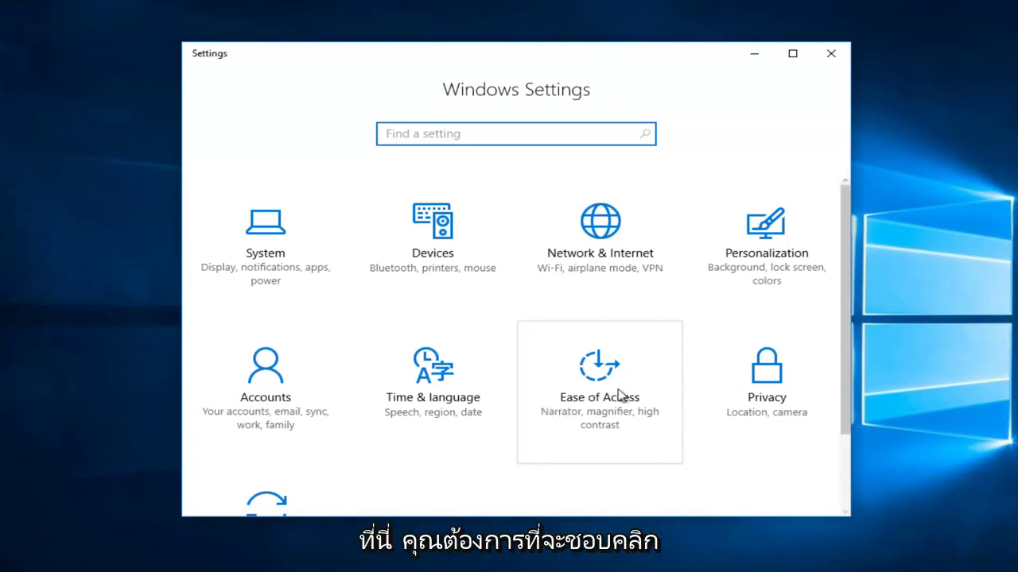
scroll(740, 365, down, 1)
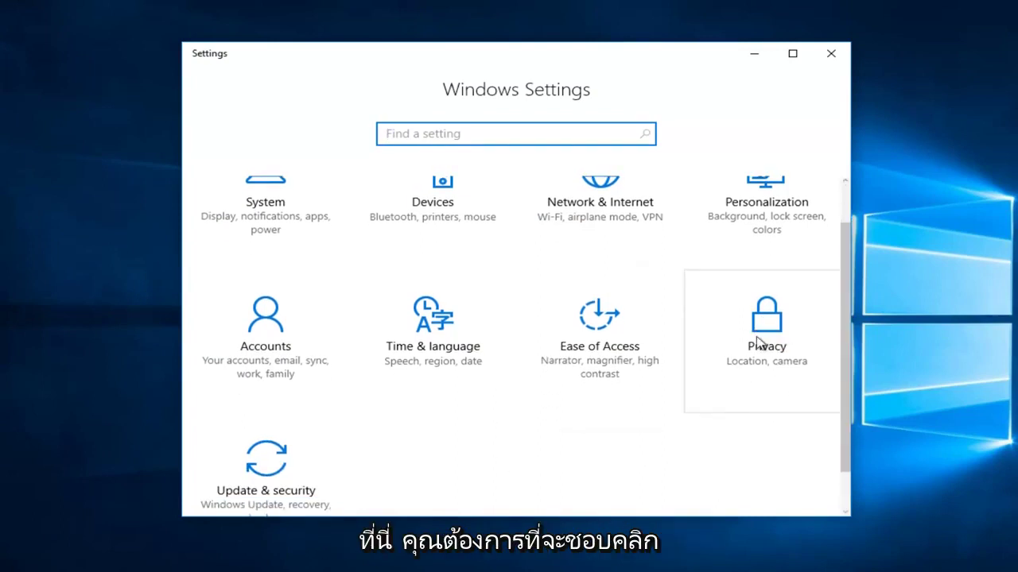
click(756, 342)
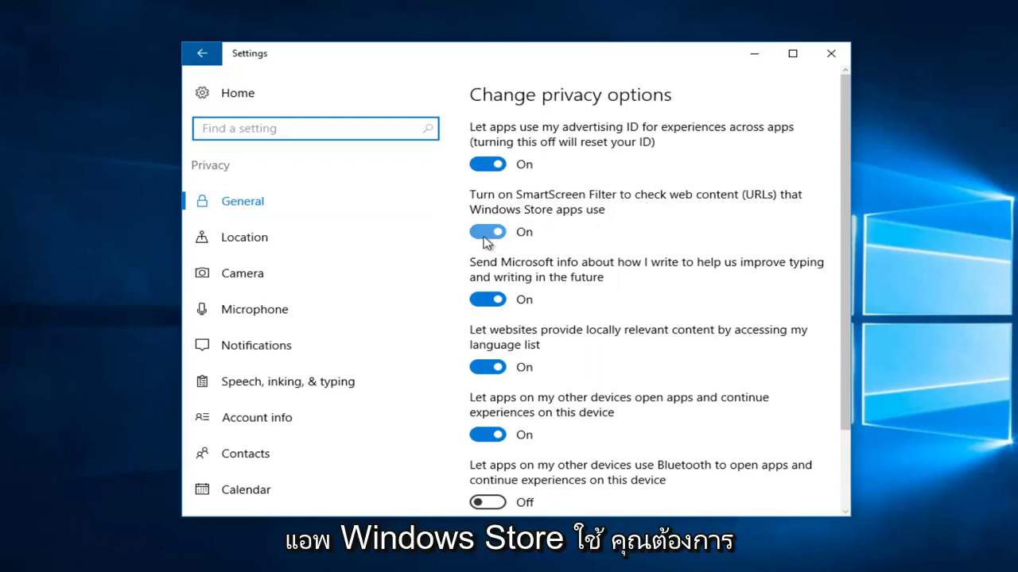
click(488, 236)
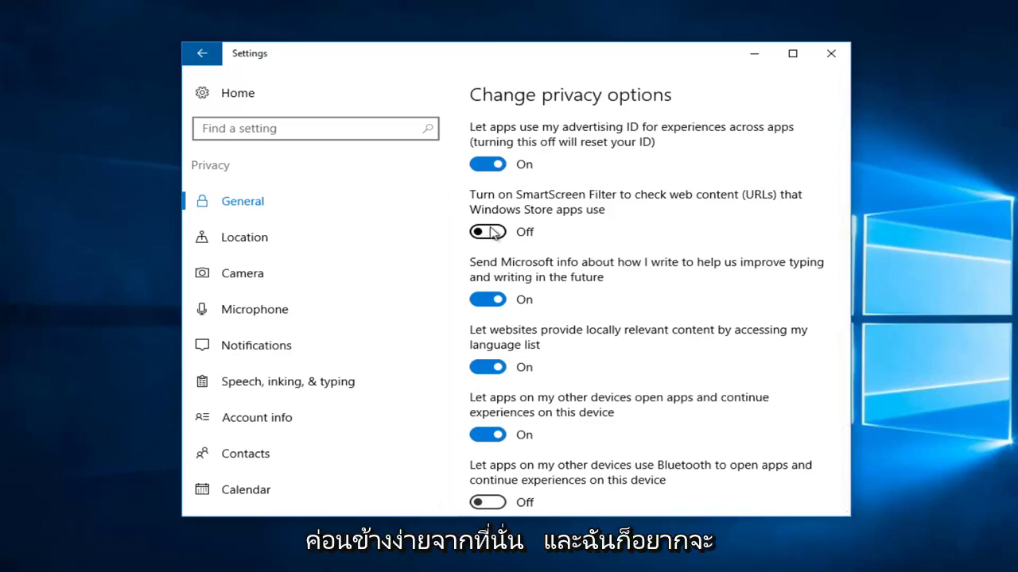
click(834, 57)
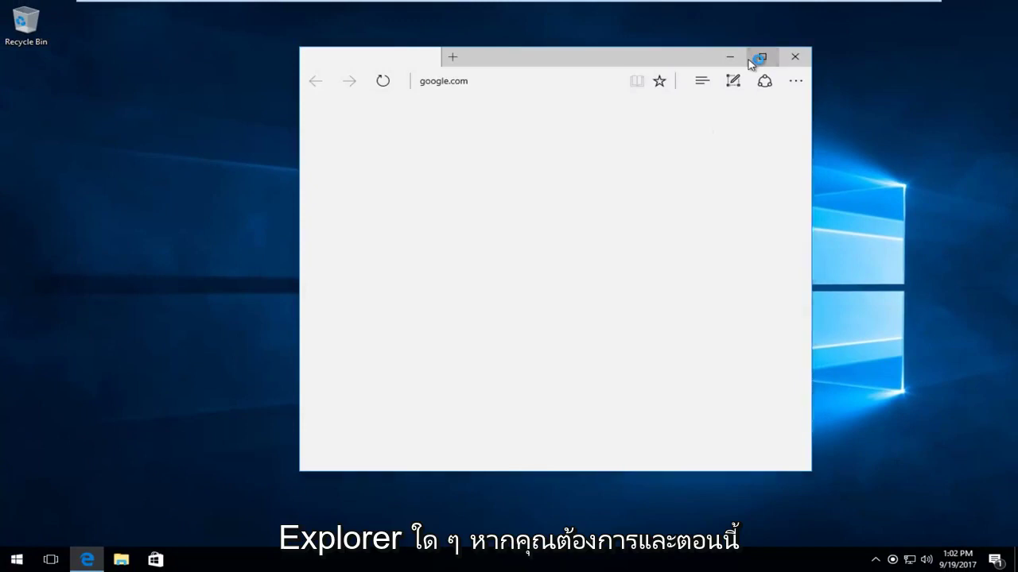
- Maximize Edge, switch SmartScreen Filter off in its advanced settings, then close Edge
click(760, 58)
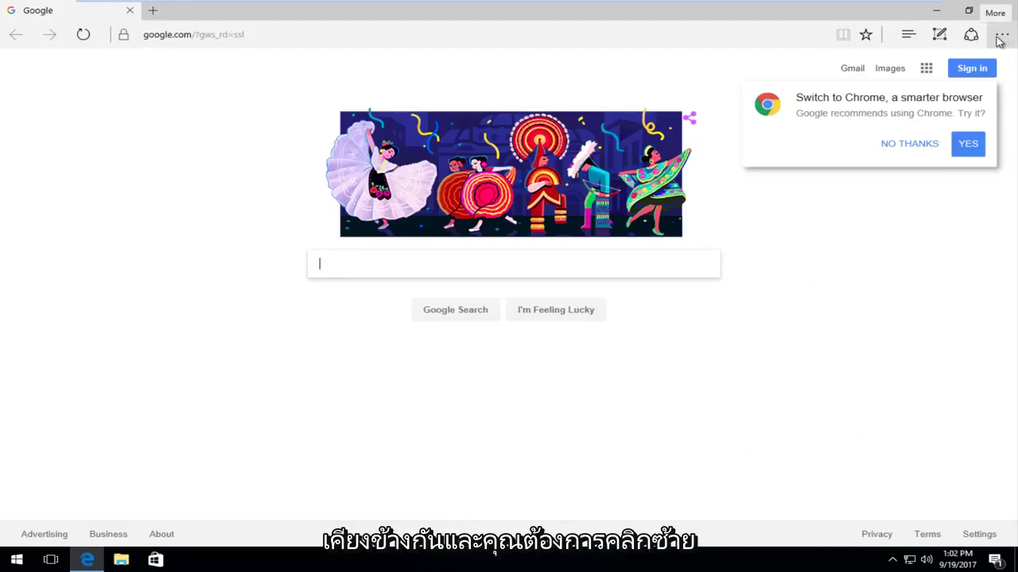
click(1000, 36)
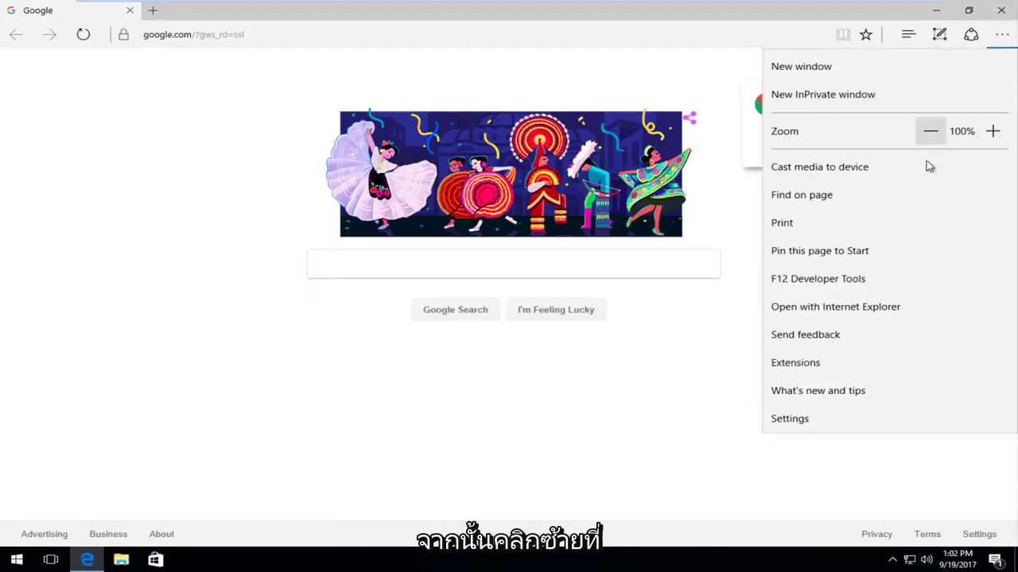
click(799, 423)
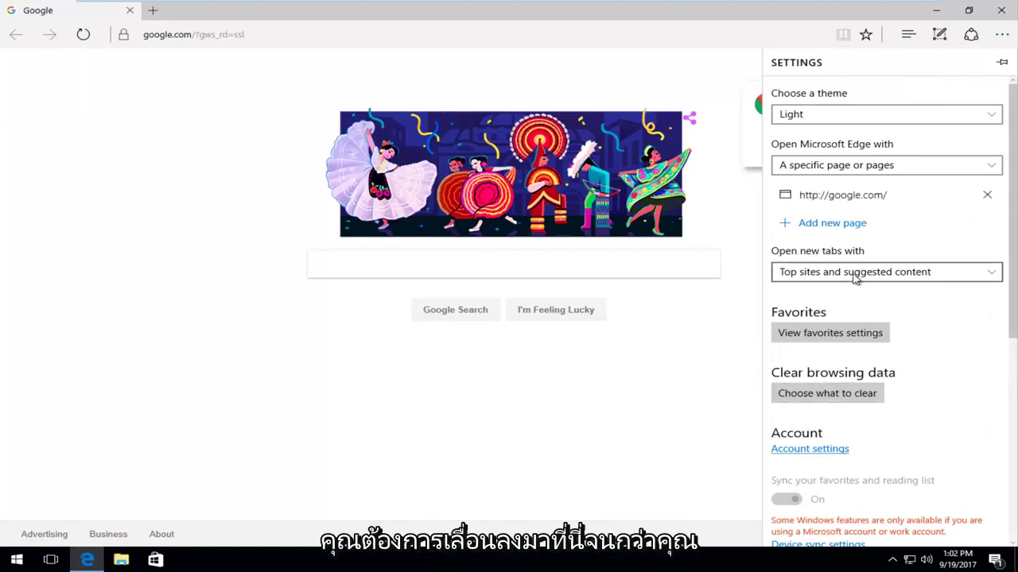
scroll(856, 279, down, 5)
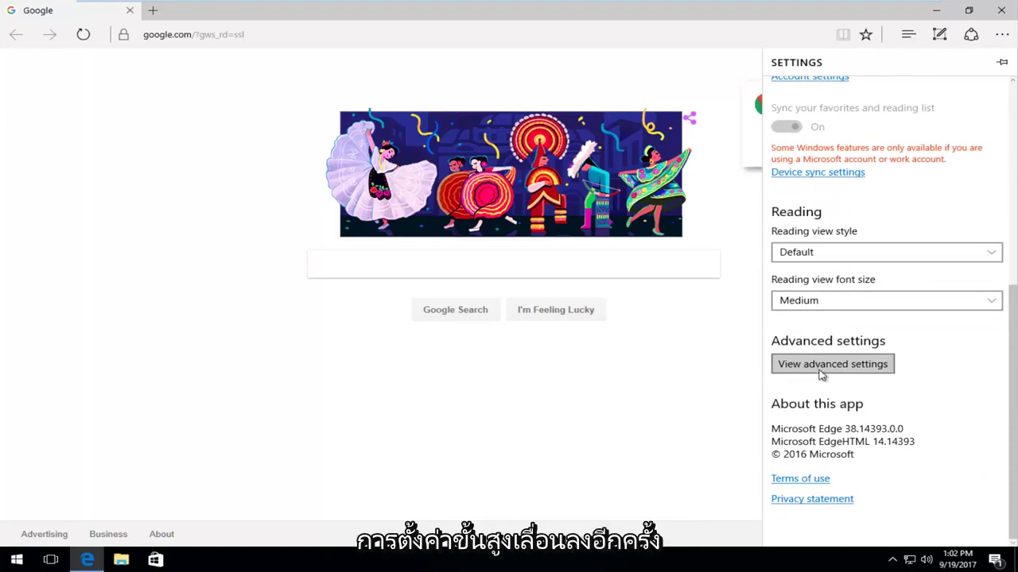
click(823, 370)
scroll(827, 369, down, 9)
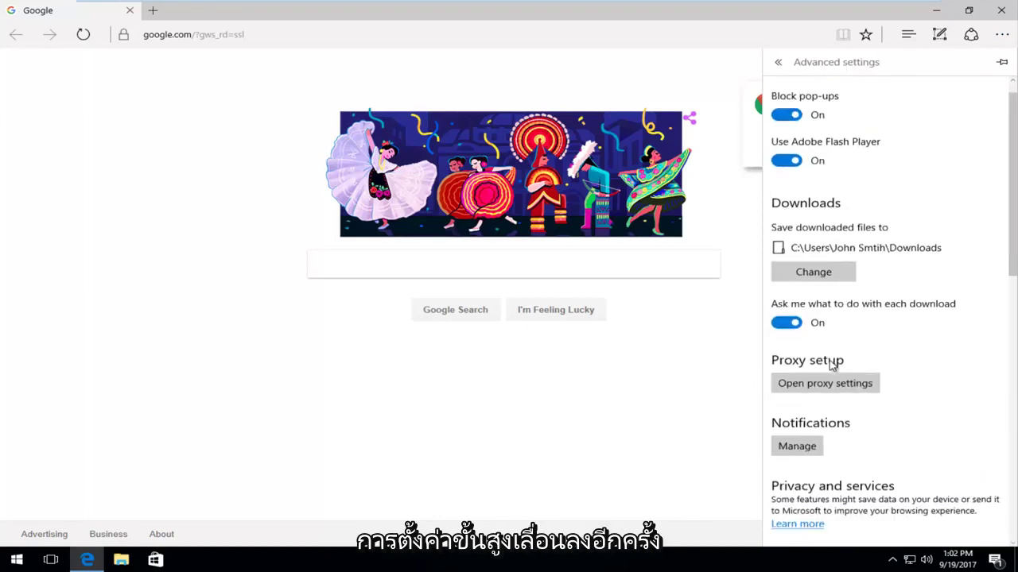
scroll(831, 368, down, 1)
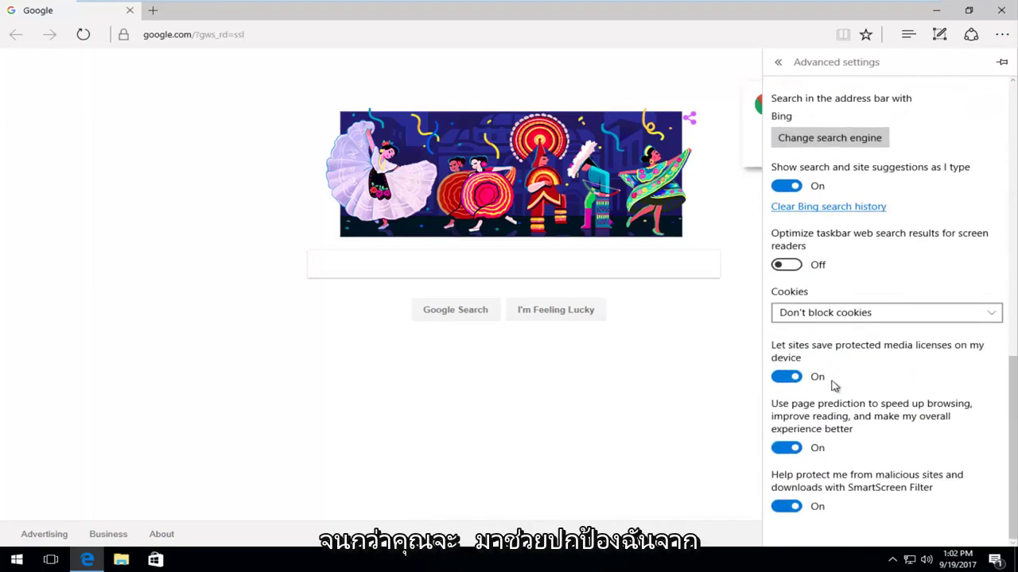
click(791, 509)
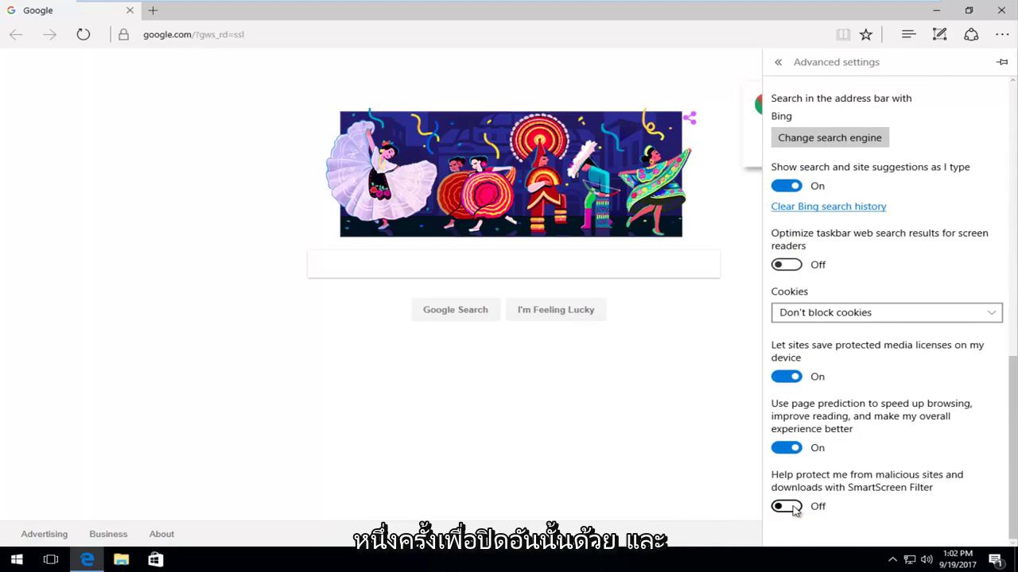
click(1003, 8)
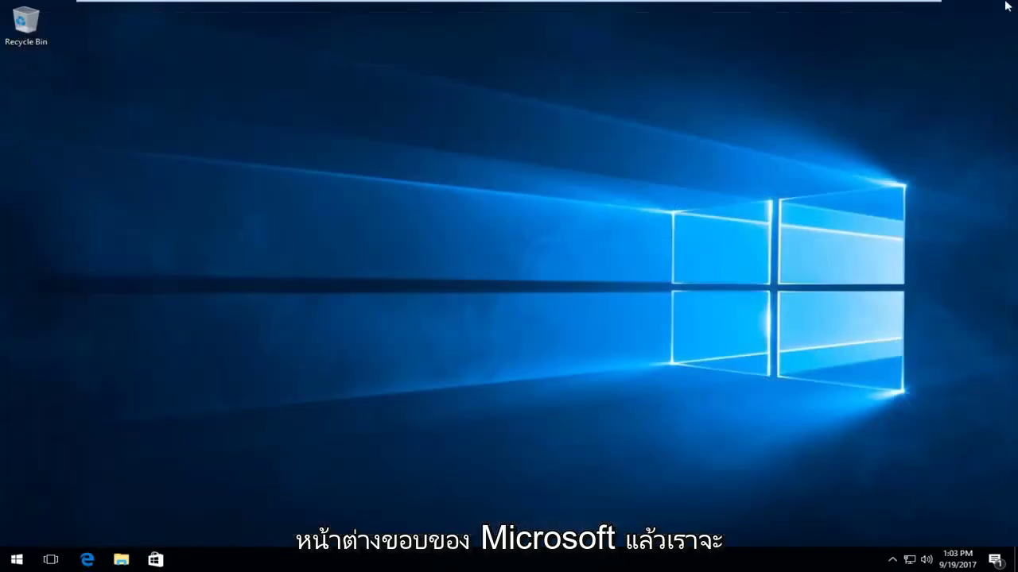
- Search for regedit and run it as administrator, approving the UAC prompt
click(3, 563)
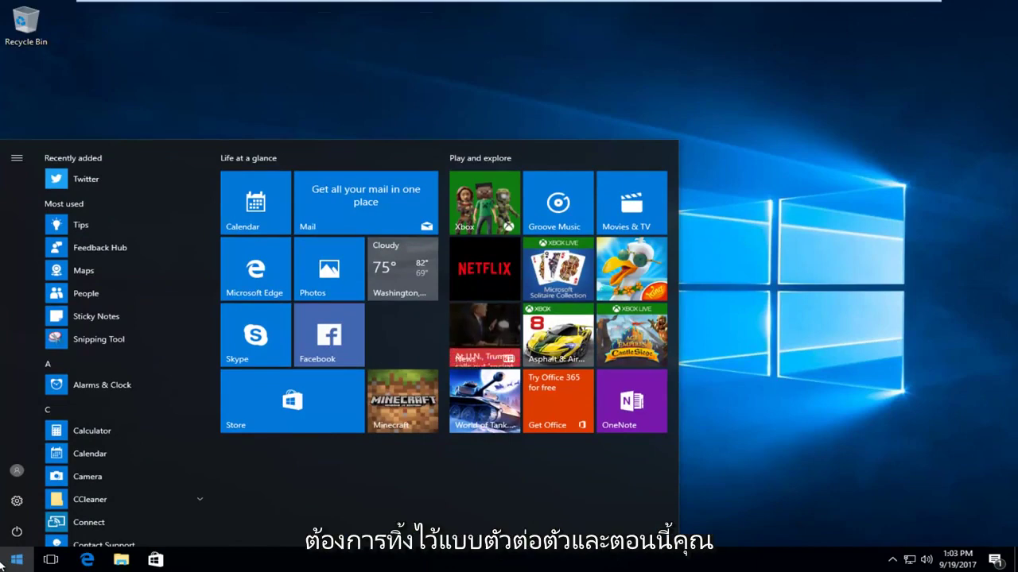
text(regedit)
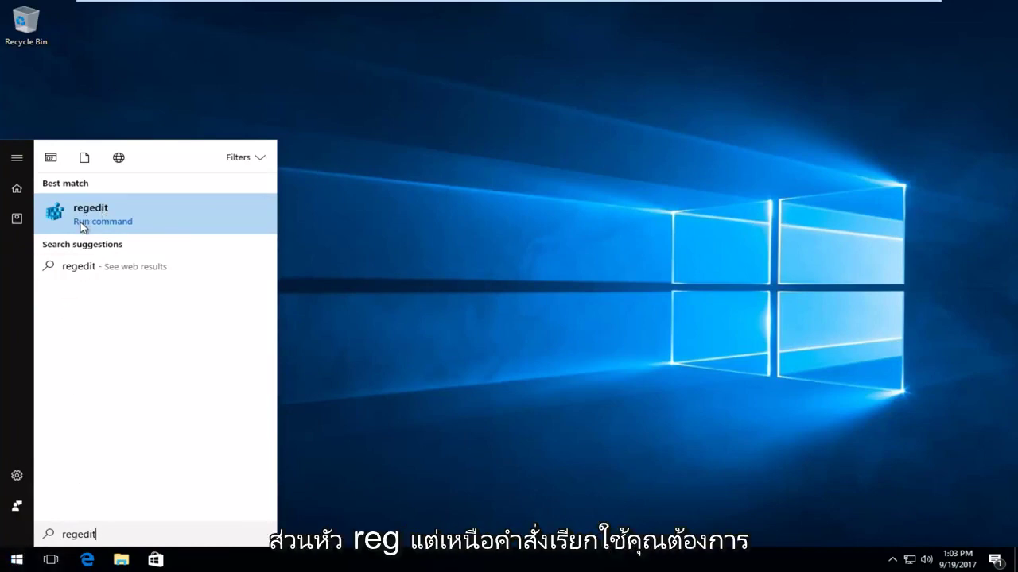
right_click(82, 219)
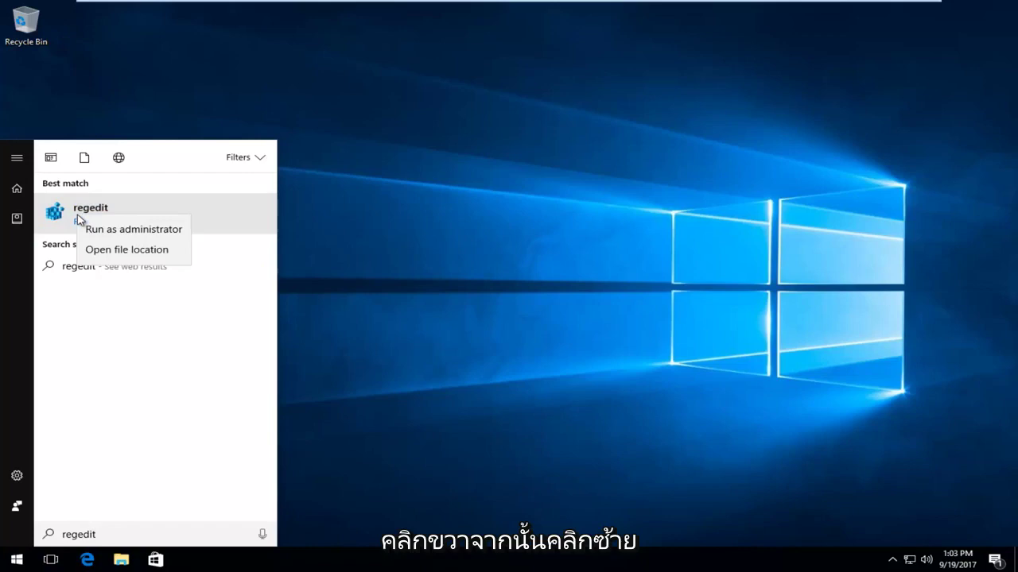
click(88, 229)
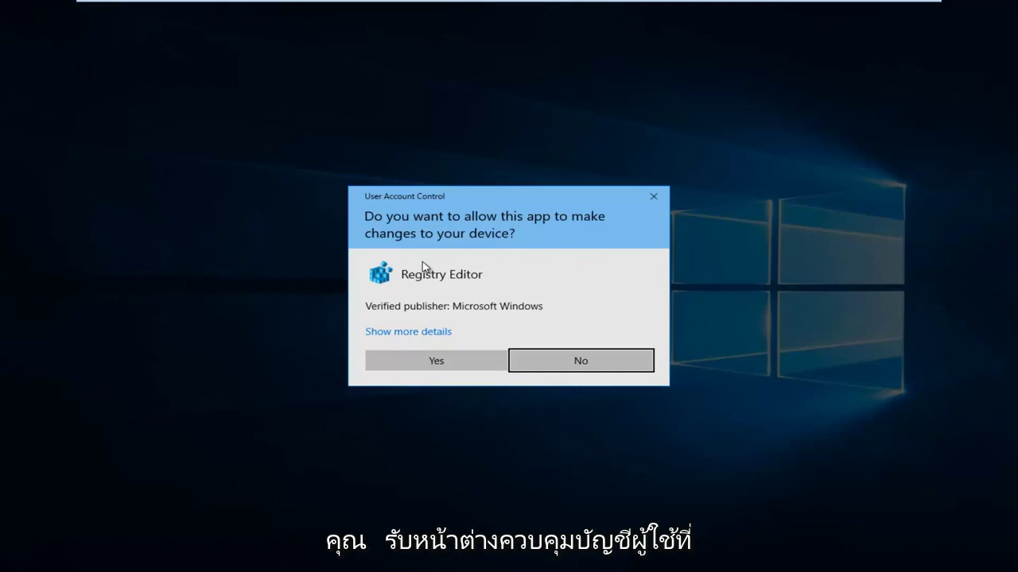
click(416, 359)
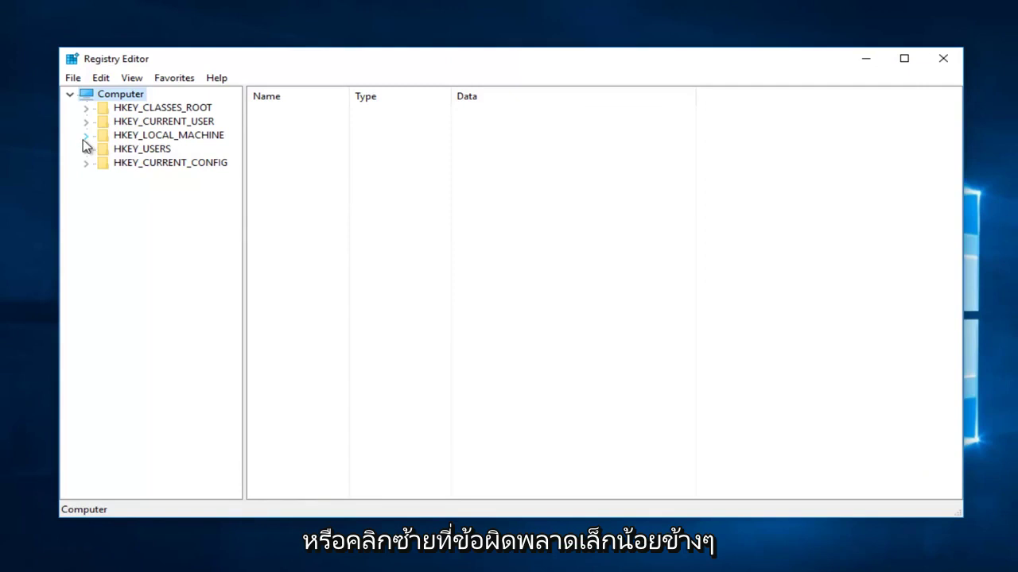
- Widen the key tree and navigate to HKEY_LOCAL_MACHINE\SOFTWARE\Microsoft\Windows\CurrentVersion\Explorer
click(84, 139)
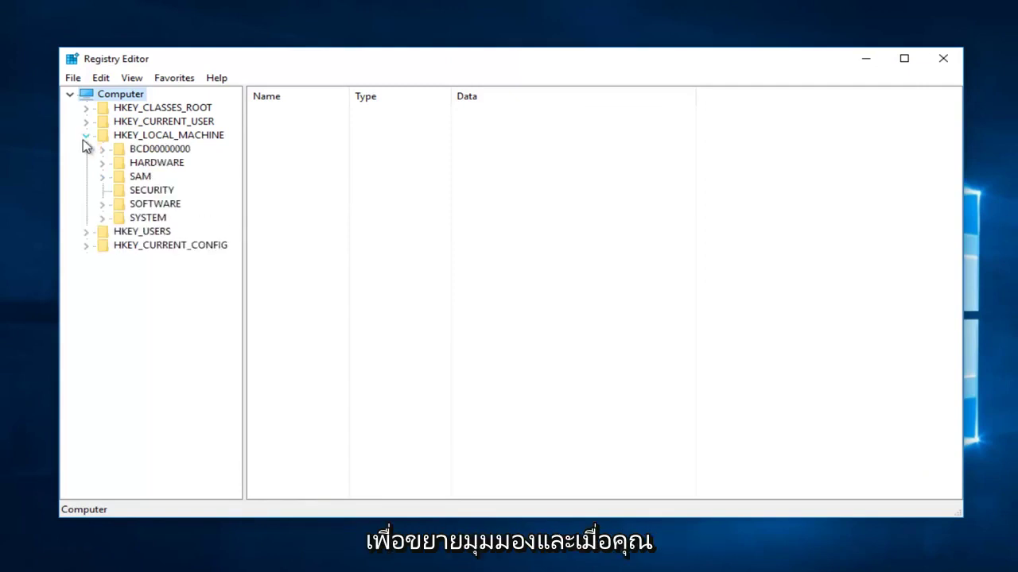
click(101, 205)
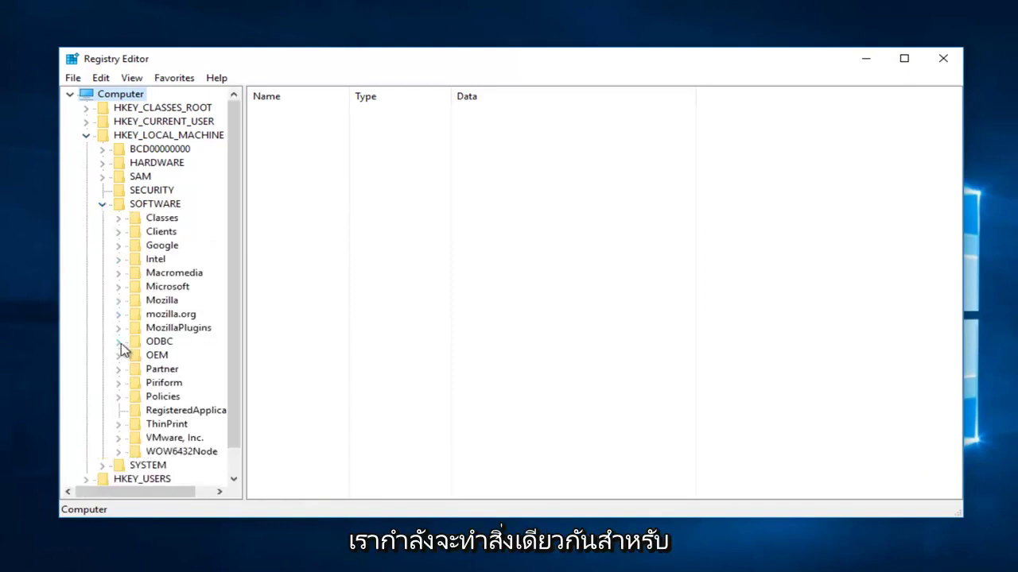
click(118, 287)
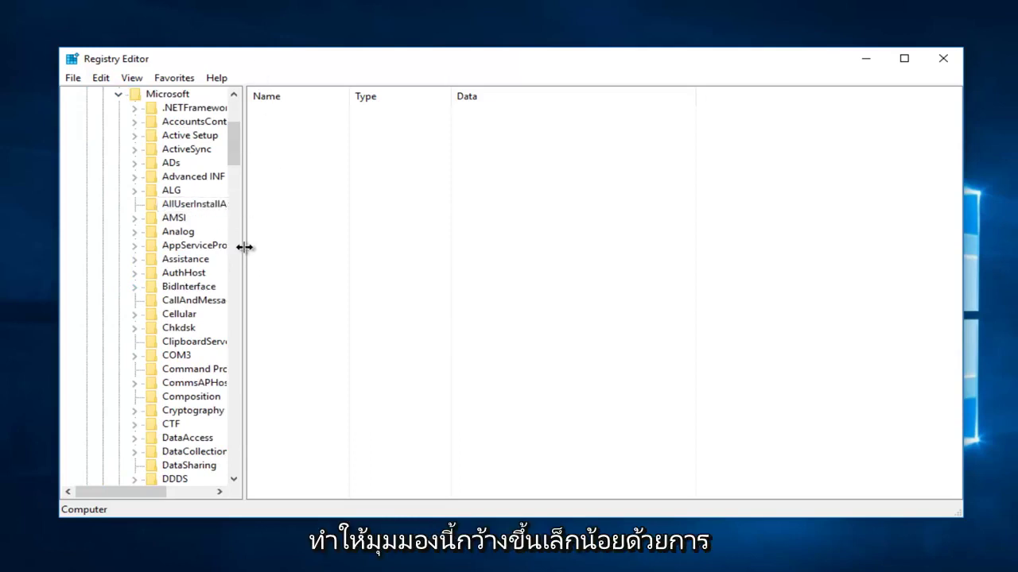
drag(244, 247, 350, 236)
scroll(208, 309, down, 20)
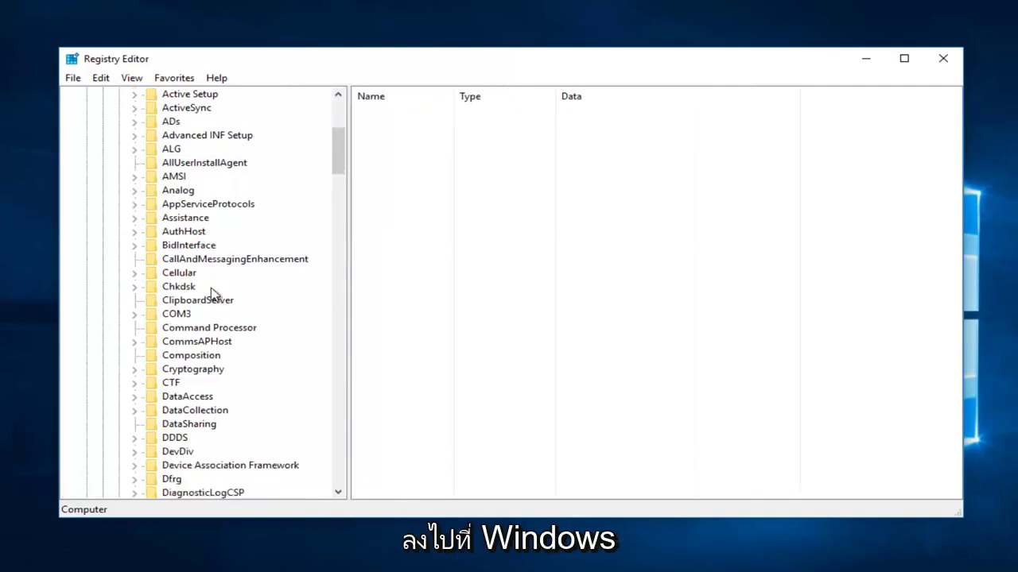
scroll(208, 309, down, 20)
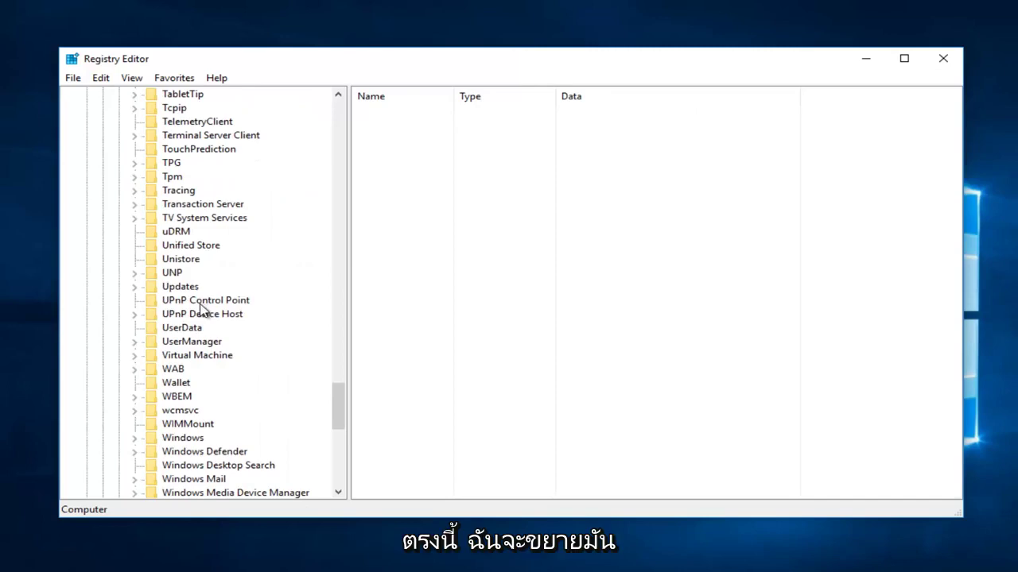
click(134, 438)
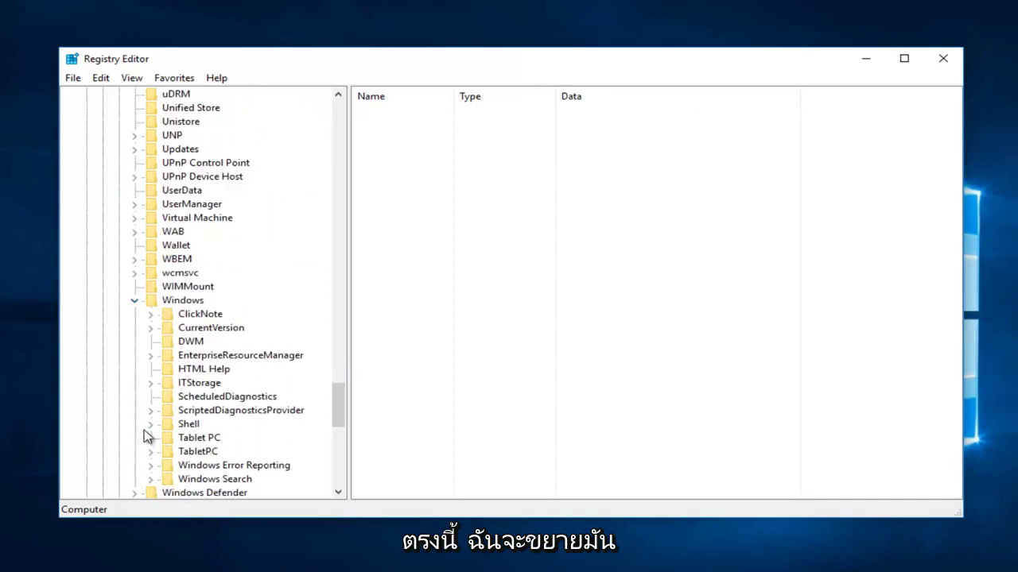
click(151, 327)
scroll(195, 331, down, 6)
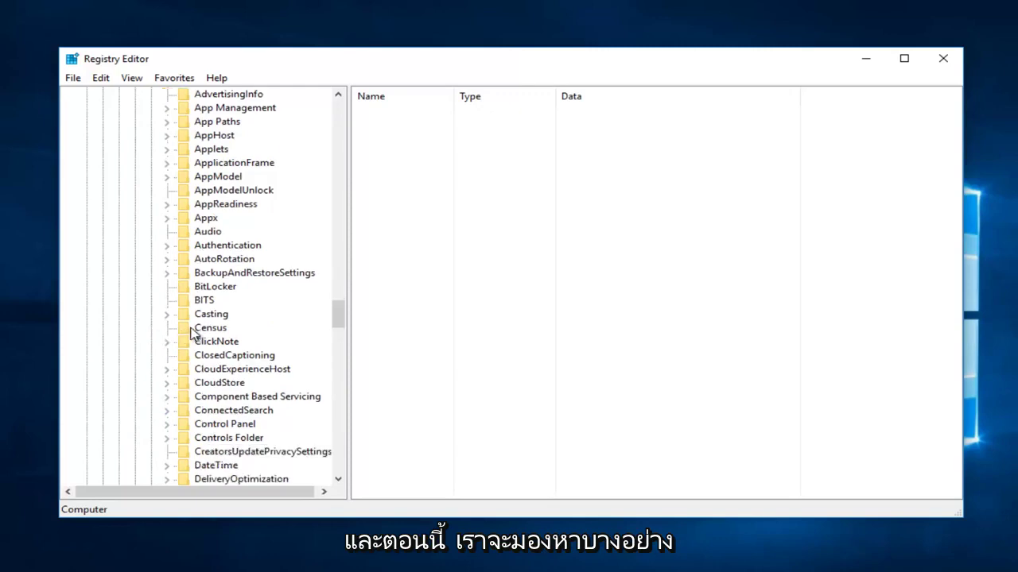
click(211, 438)
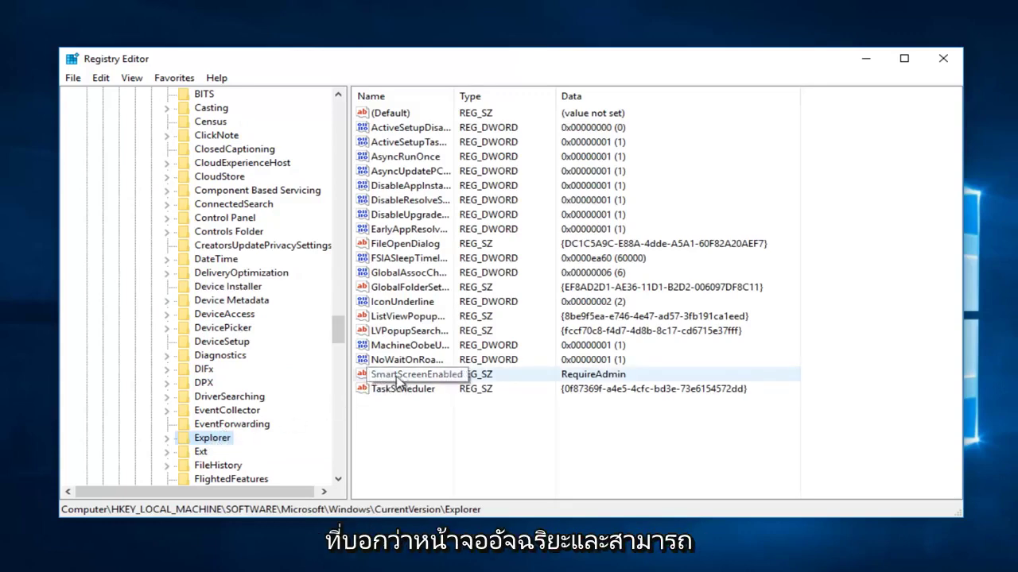
- Change the SmartScreenEnabled value data from RequireAdmin to Off
drag(454, 95, 499, 94)
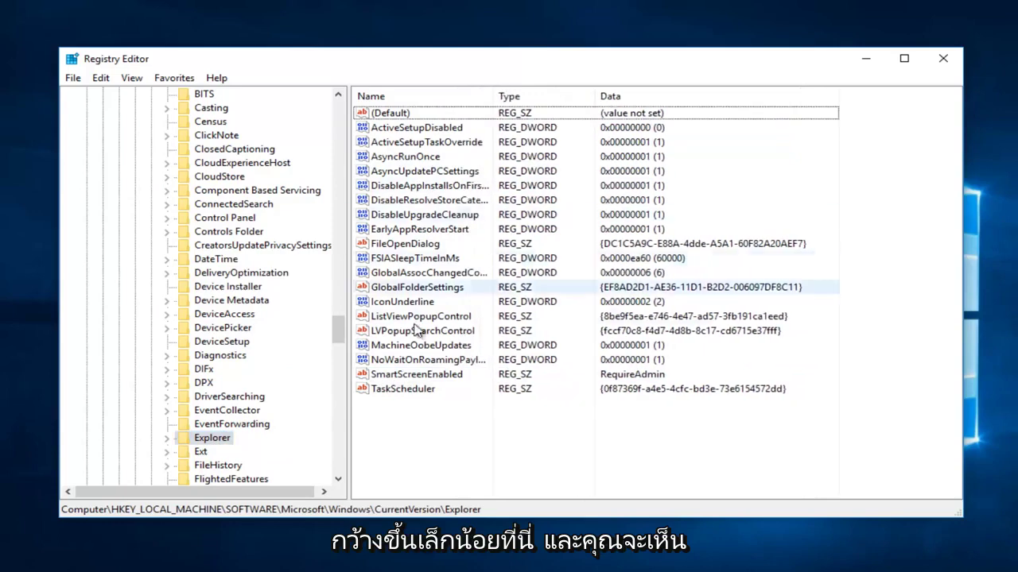
right_click(450, 374)
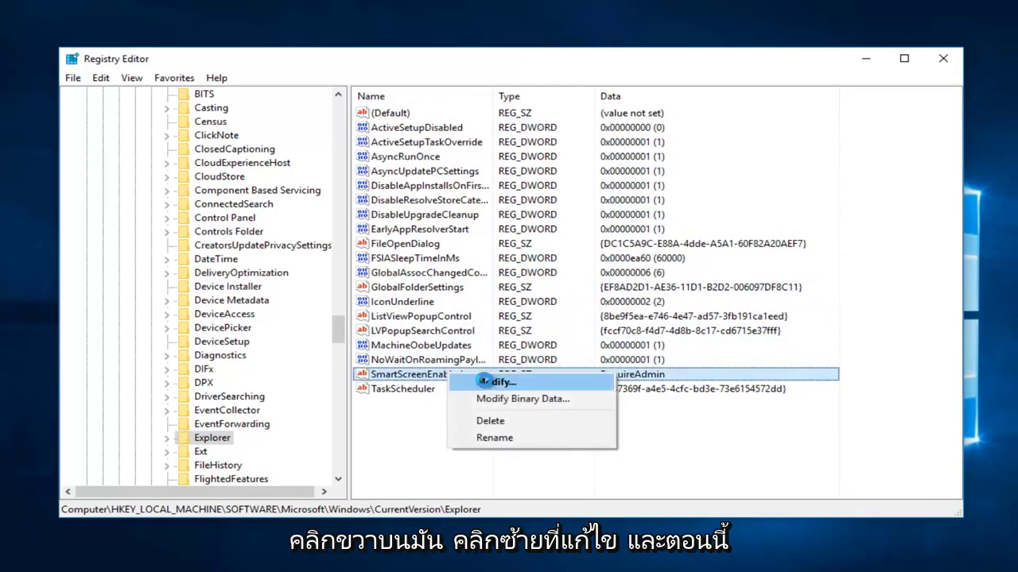
click(485, 383)
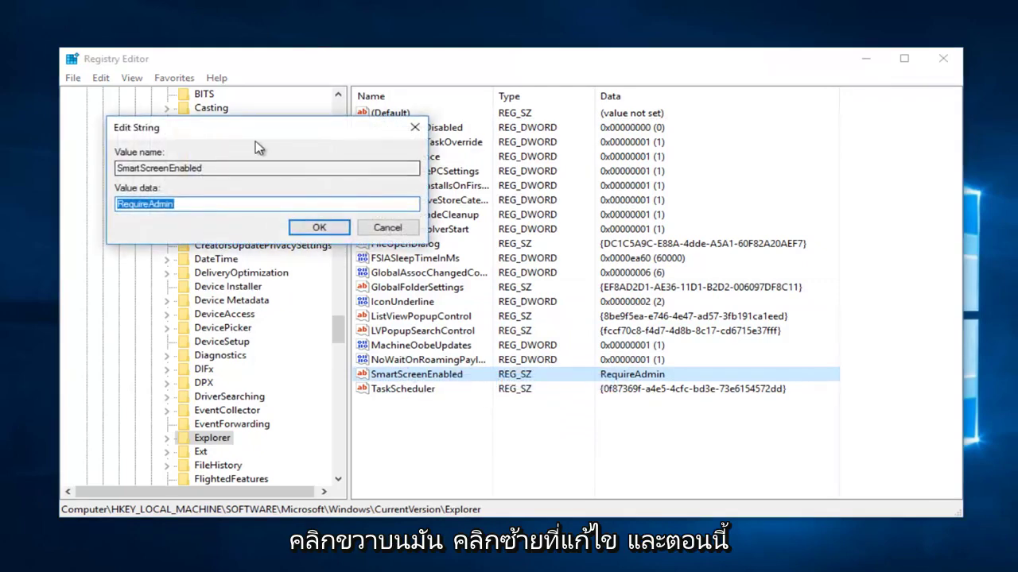
drag(240, 129, 434, 185)
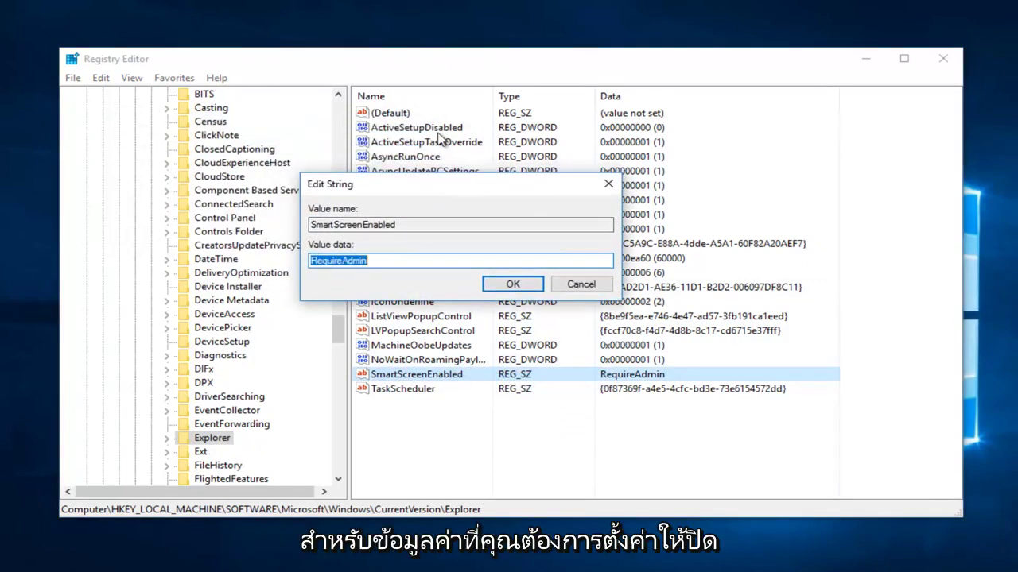
text(O)
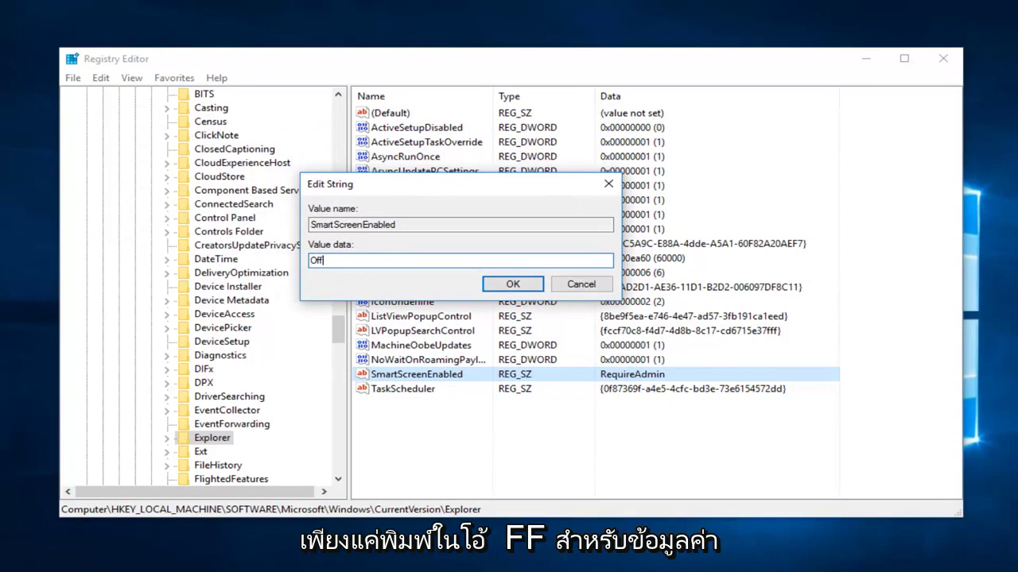
text(ff)
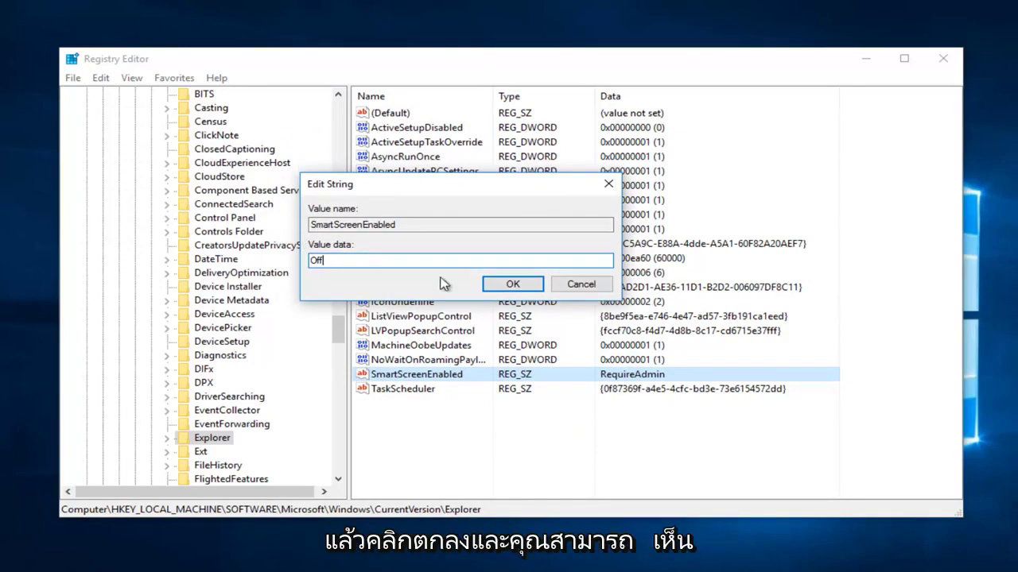
click(501, 288)
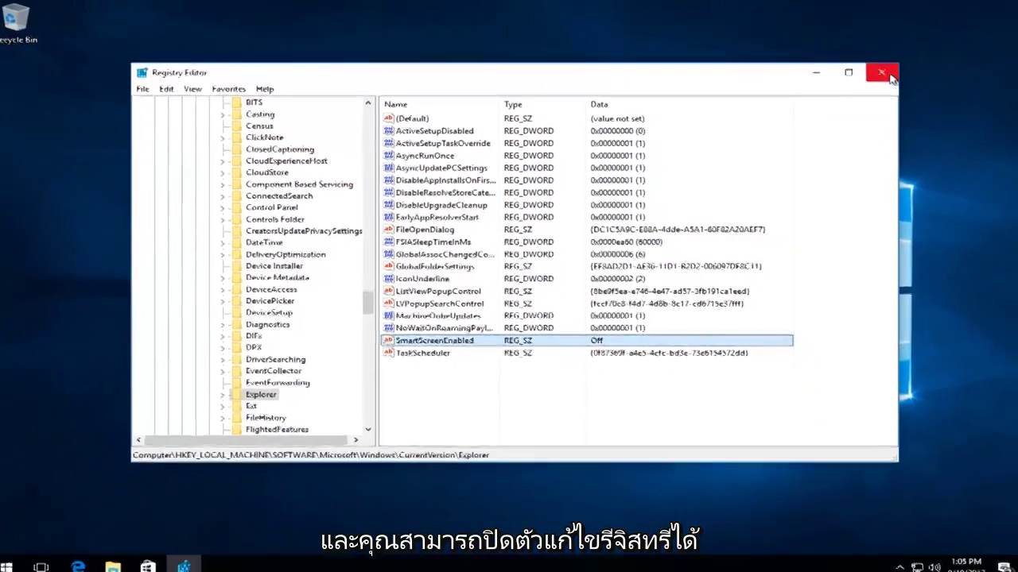
- Close the Registry Editor window to return to the empty desktop
click(888, 75)
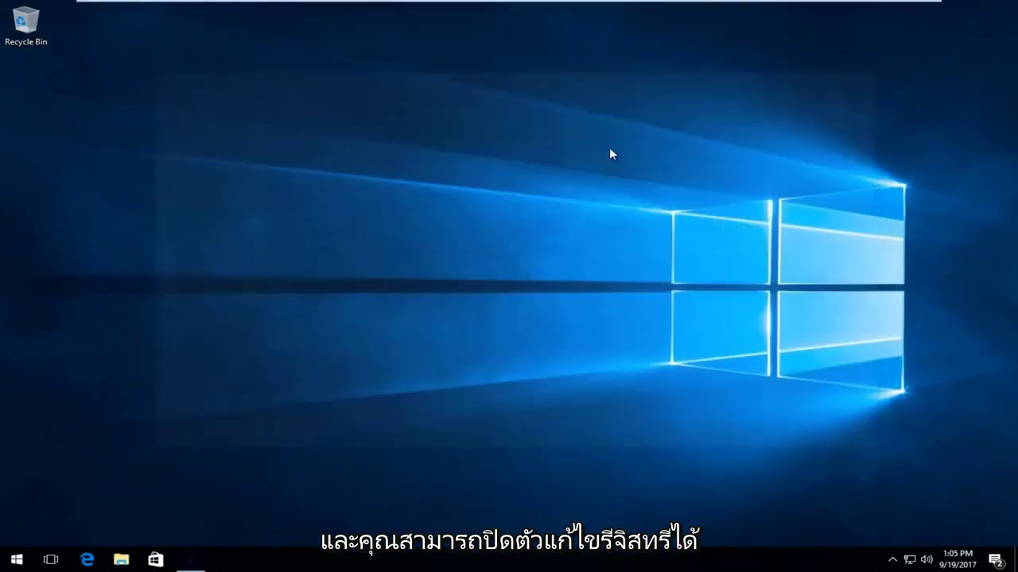